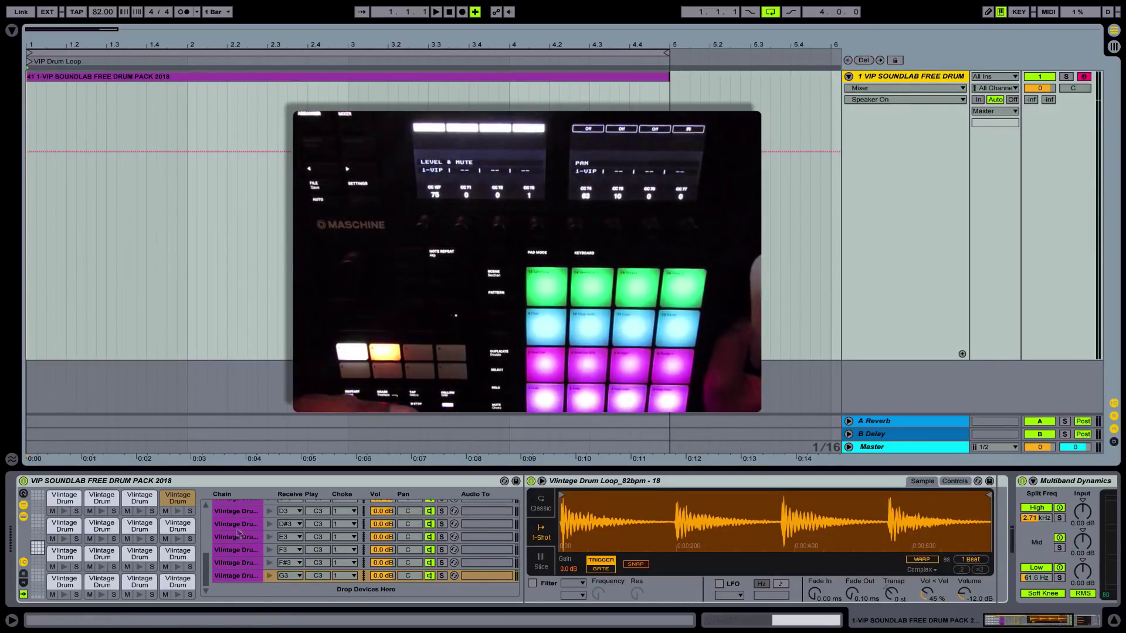
- Select the VIP SOUNDLAB FREE DRUM track and arm it for recording
{"action": "scroll", "coordinate": [244, 530], "scroll_direction": "up", "scroll_amount": 3}
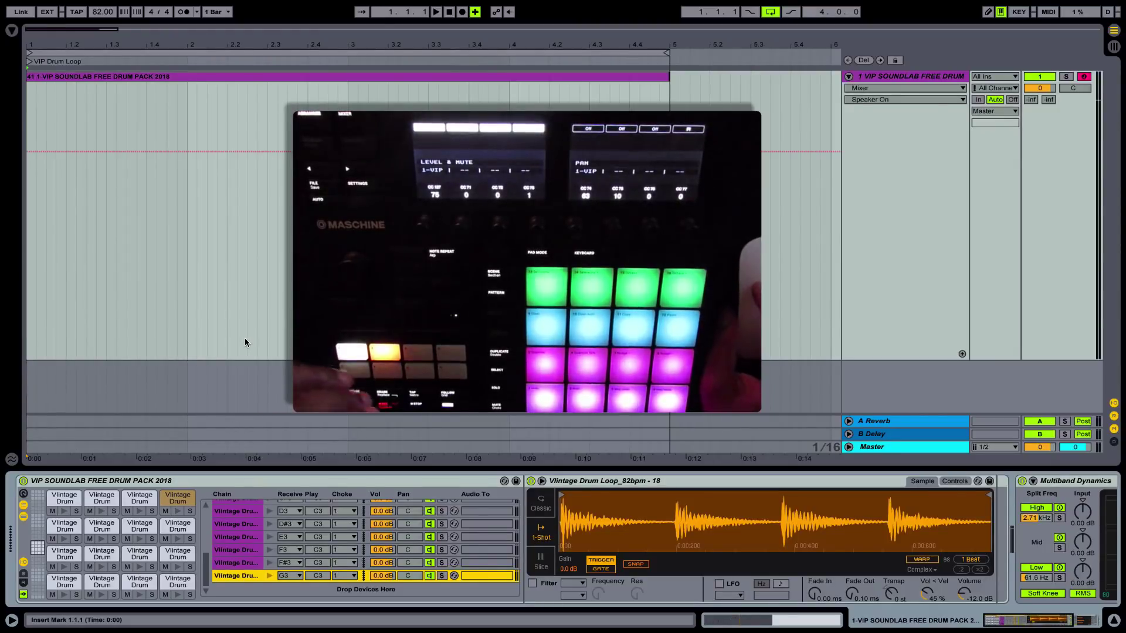
{"action": "scroll", "coordinate": [245, 343], "scroll_direction": "right", "scroll_amount": 1}
{"action": "left_click", "coordinate": [917, 80]}
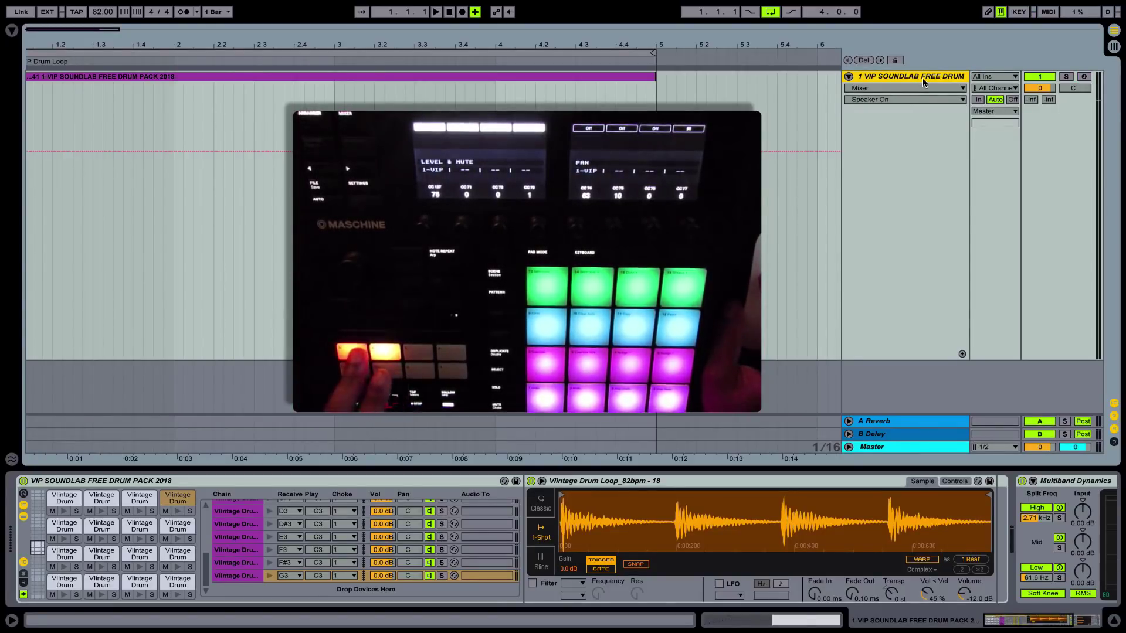
{"action": "left_click", "coordinate": [1085, 77]}
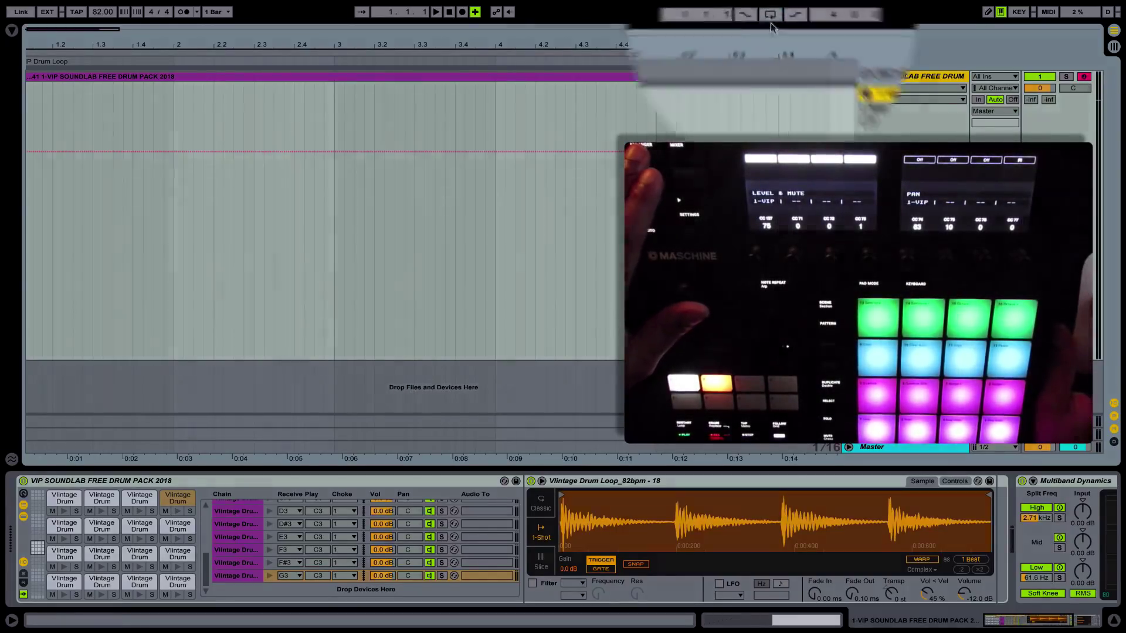
- Turn on arrangement looping and set the insert marker at 5.1.3
{"action": "left_click", "coordinate": [770, 16]}
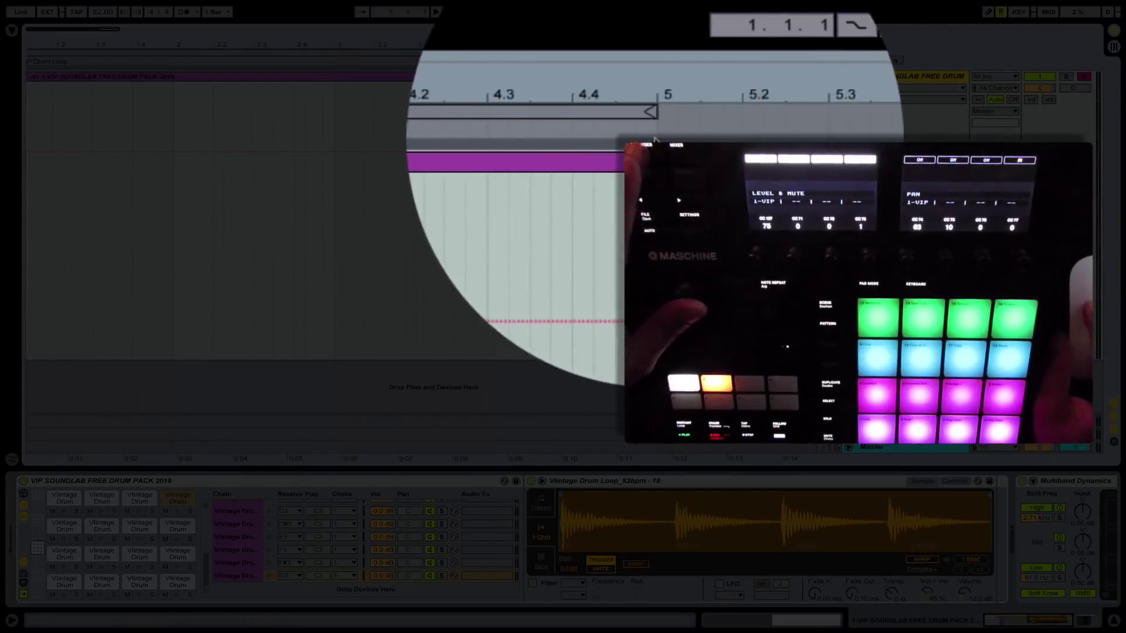
{"action": "key", "text": "Home"}
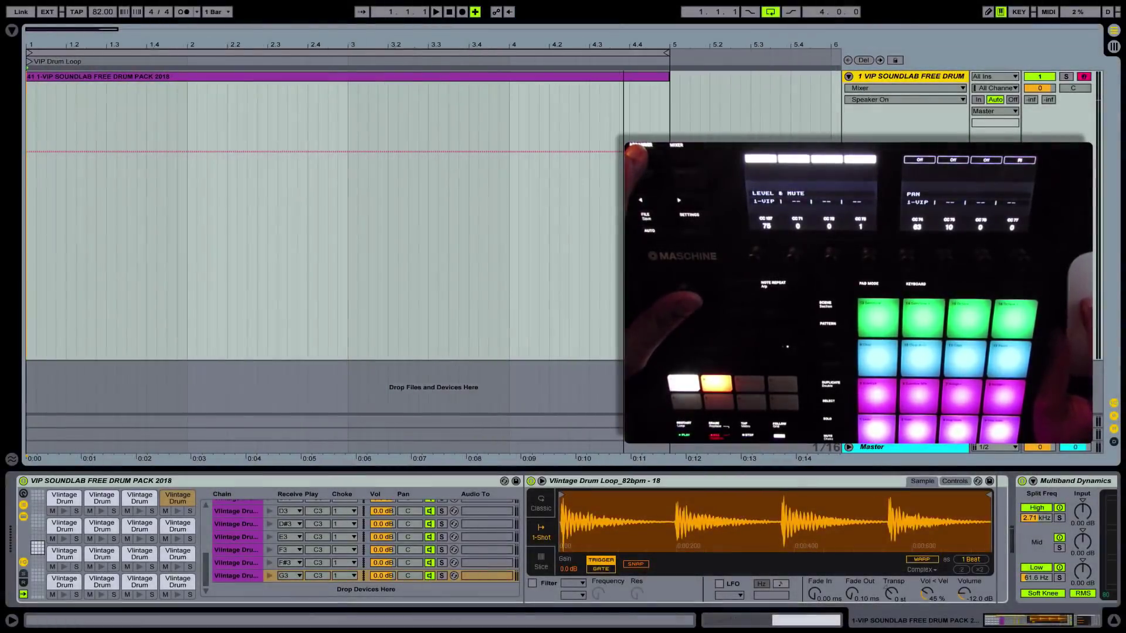
{"action": "left_click", "coordinate": [694, 98]}
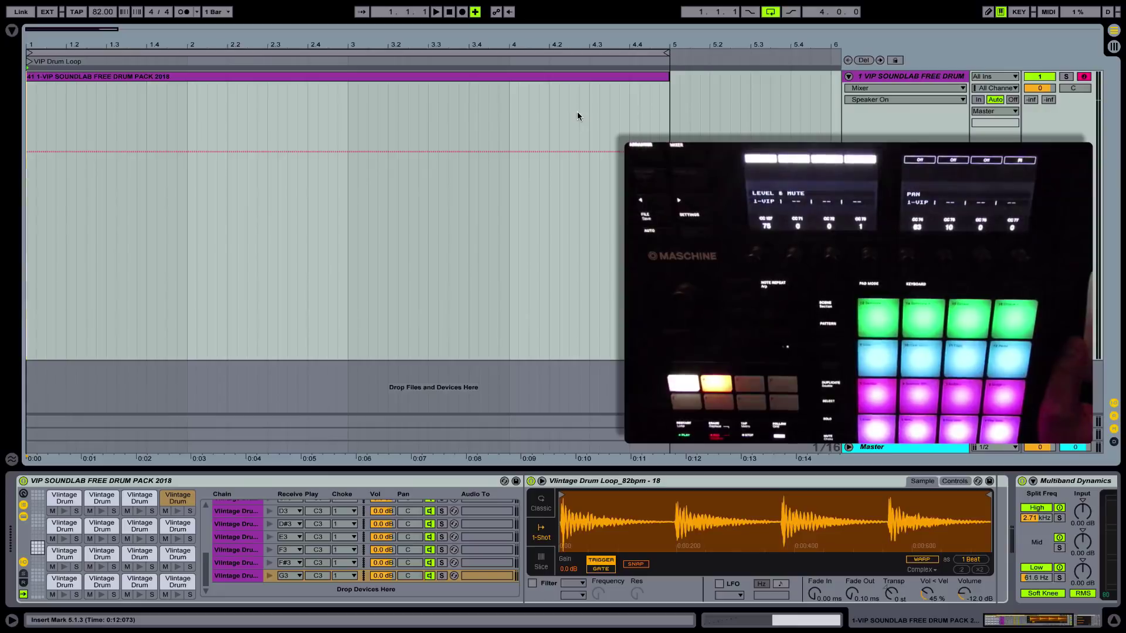
{"action": "key", "text": "F9"}
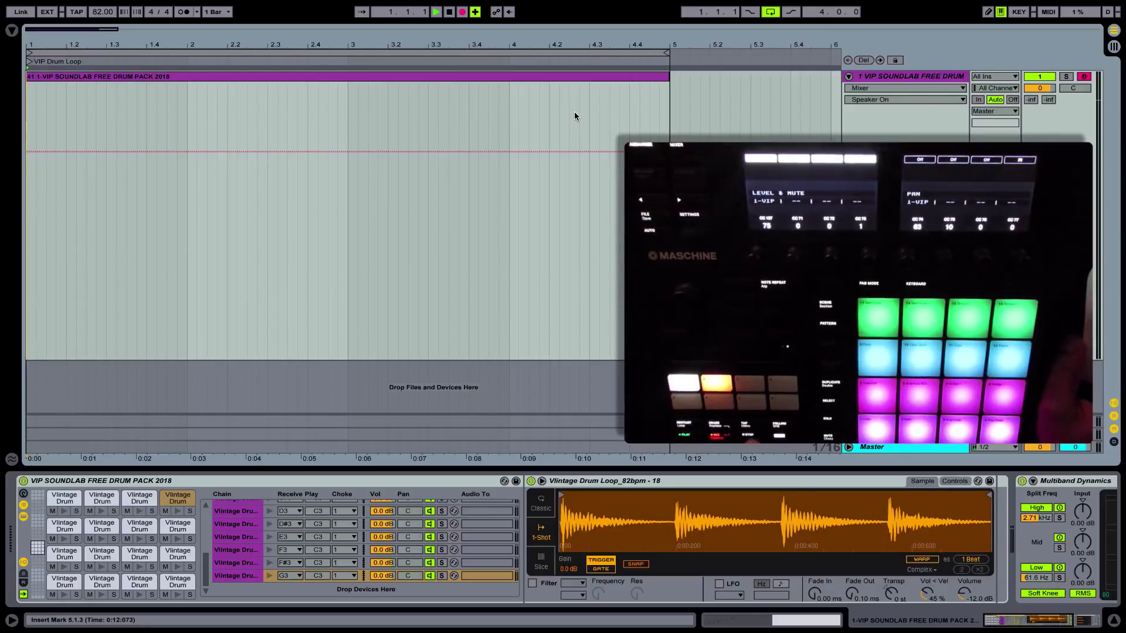
{"action": "key", "text": "F9"}
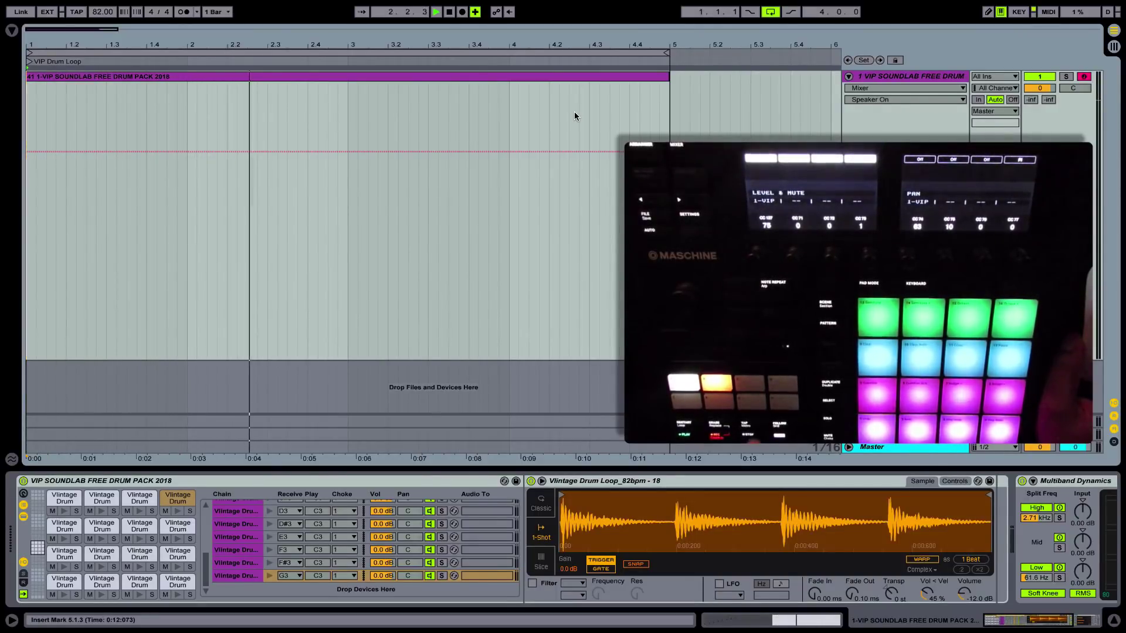
{"action": "key", "text": "space"}
{"action": "key", "text": "space"}
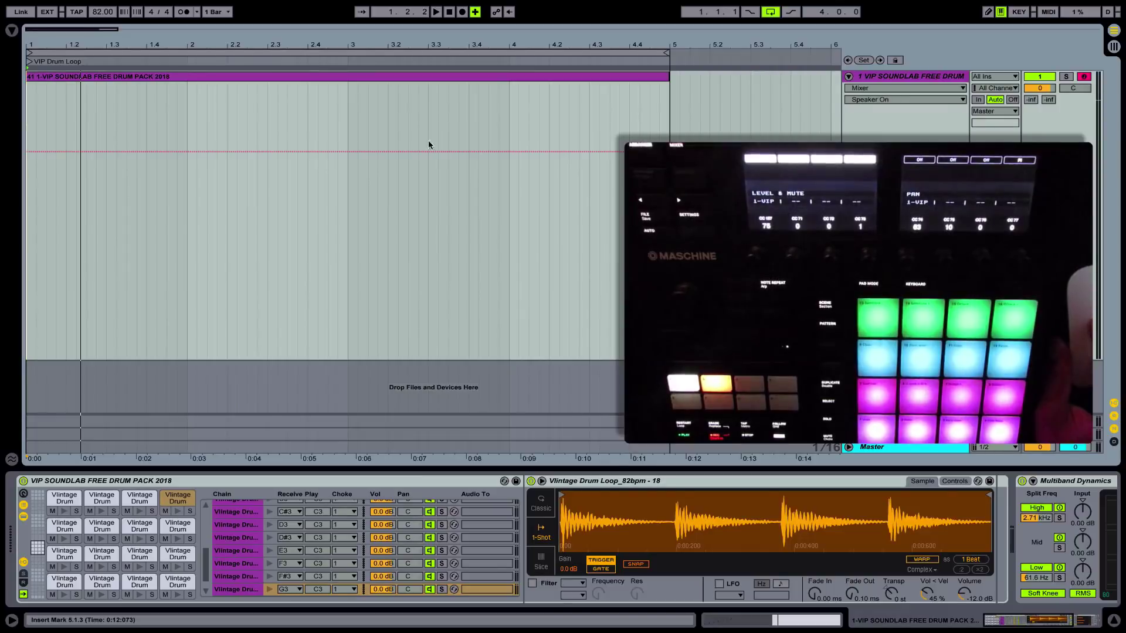
{"action": "scroll", "coordinate": [258, 522], "scroll_direction": "up", "scroll_amount": 3}
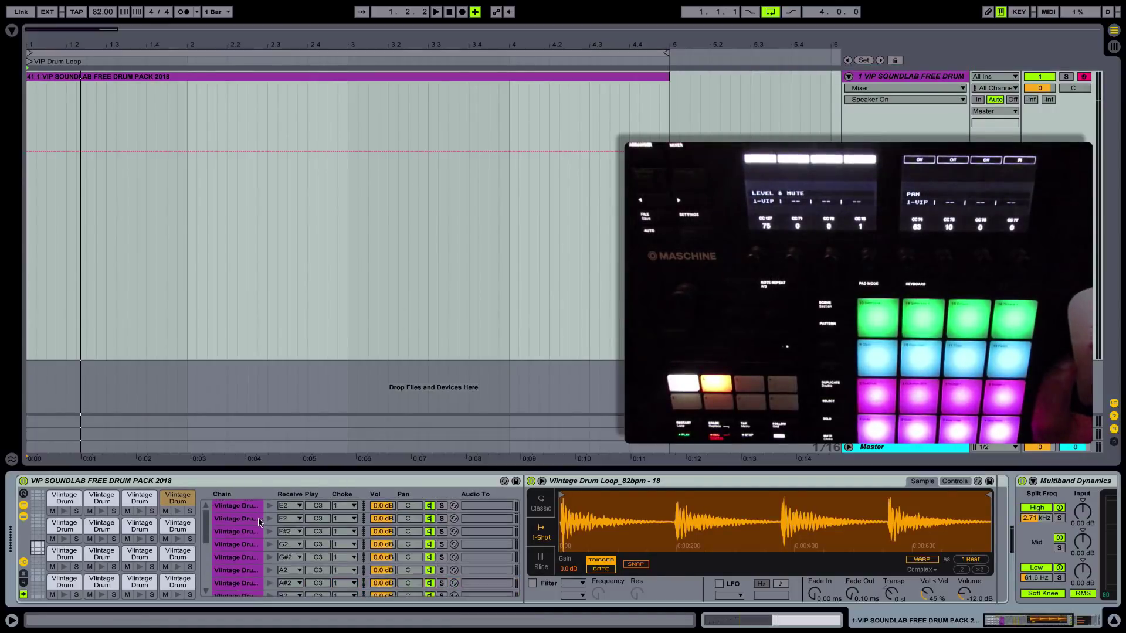
{"action": "scroll", "coordinate": [258, 522], "scroll_direction": "down", "scroll_amount": 3}
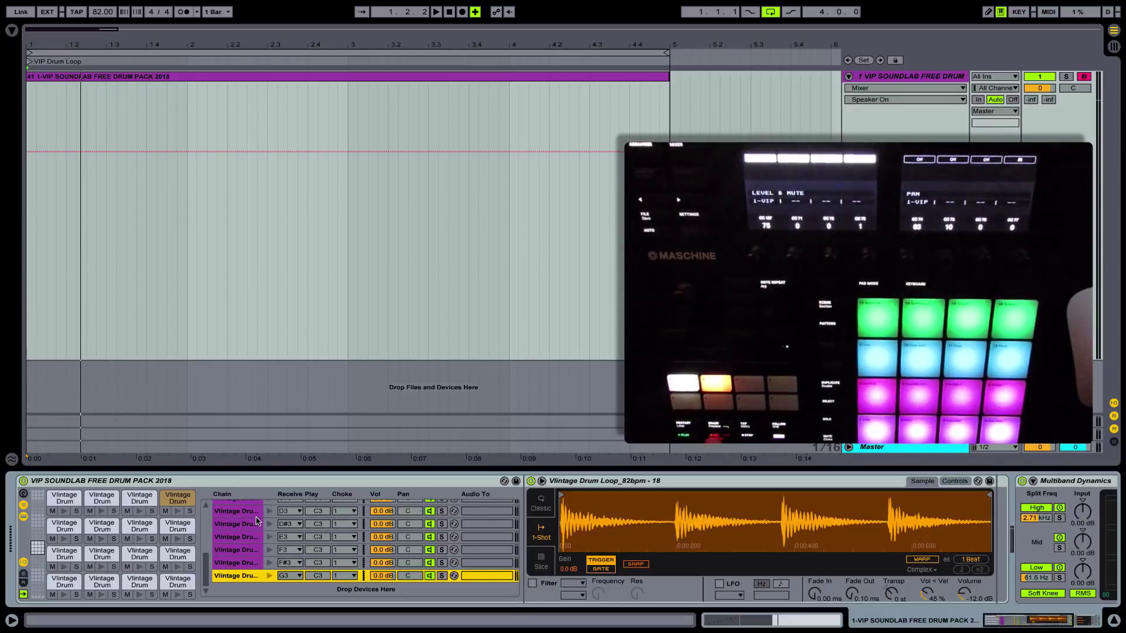
- Record sixteen ascending Maschine pad hits with count-in into a four-bar clip, then stop
{"action": "key", "text": "F9"}
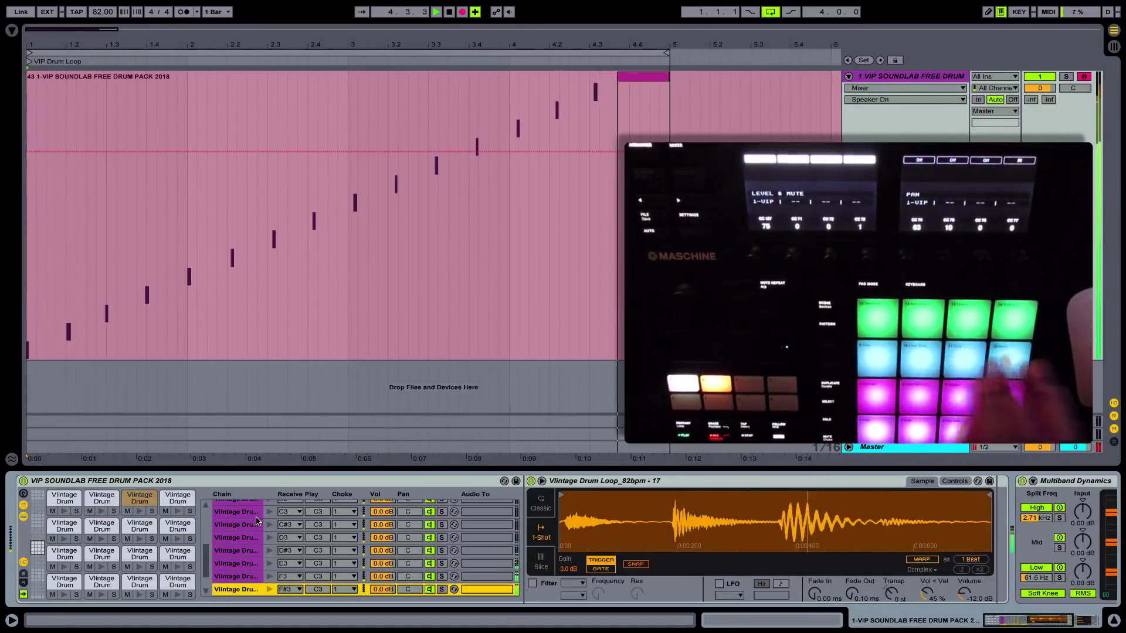
{"action": "key", "text": "space"}
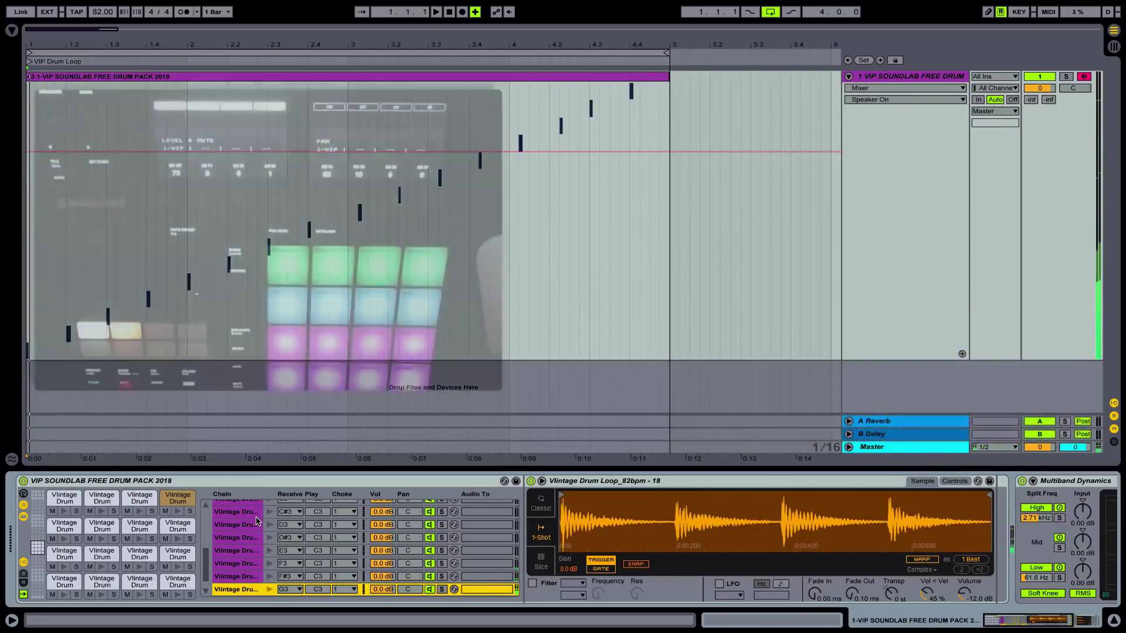
- Open the recorded clip in the note editor and zoom to show its start
{"action": "double_click", "coordinate": [405, 78]}
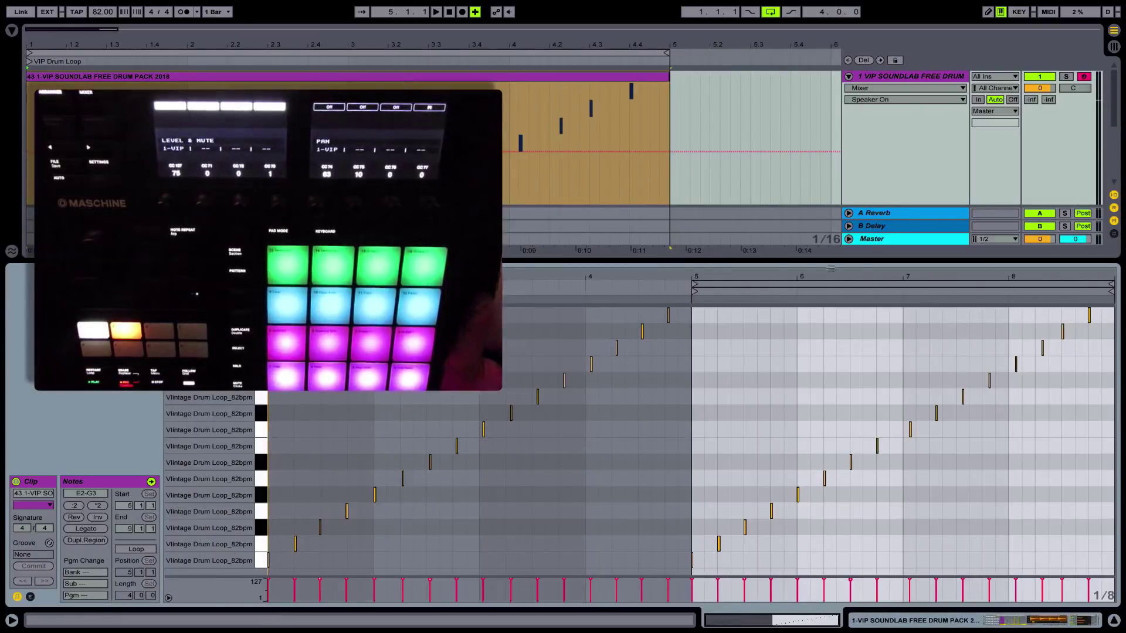
{"action": "key", "text": "plus"}
{"action": "key", "text": "plus"}
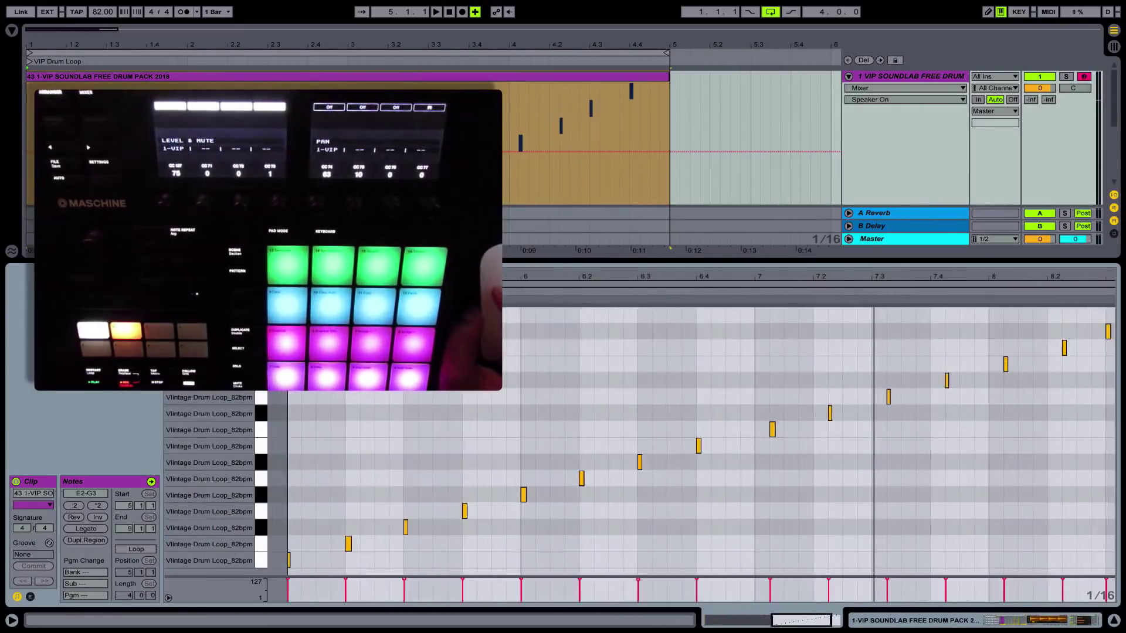
{"action": "key", "text": "minus"}
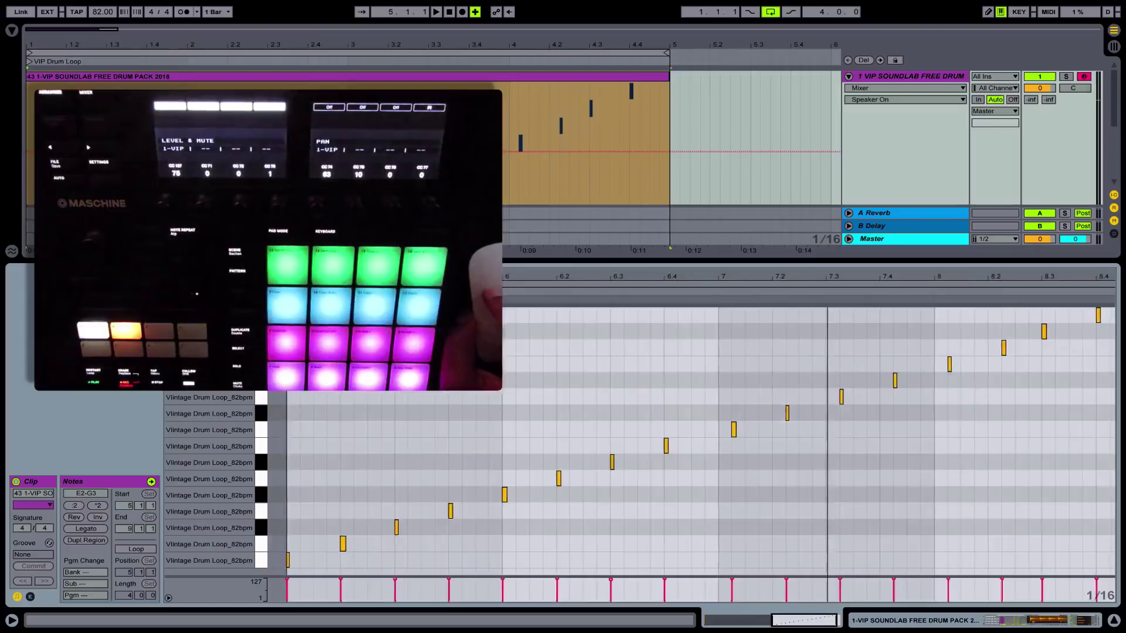
{"action": "key", "text": "minus"}
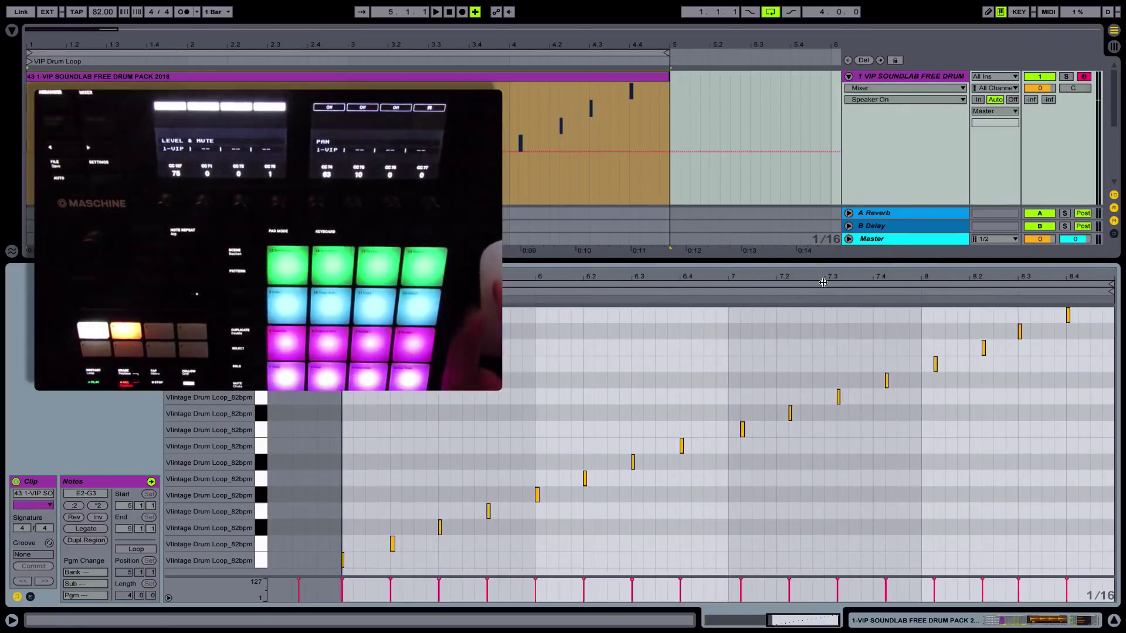
- Move the stray E3, C3 and F3 notes onto their grid steps, then select all notes
{"action": "left_click", "coordinate": [928, 384]}
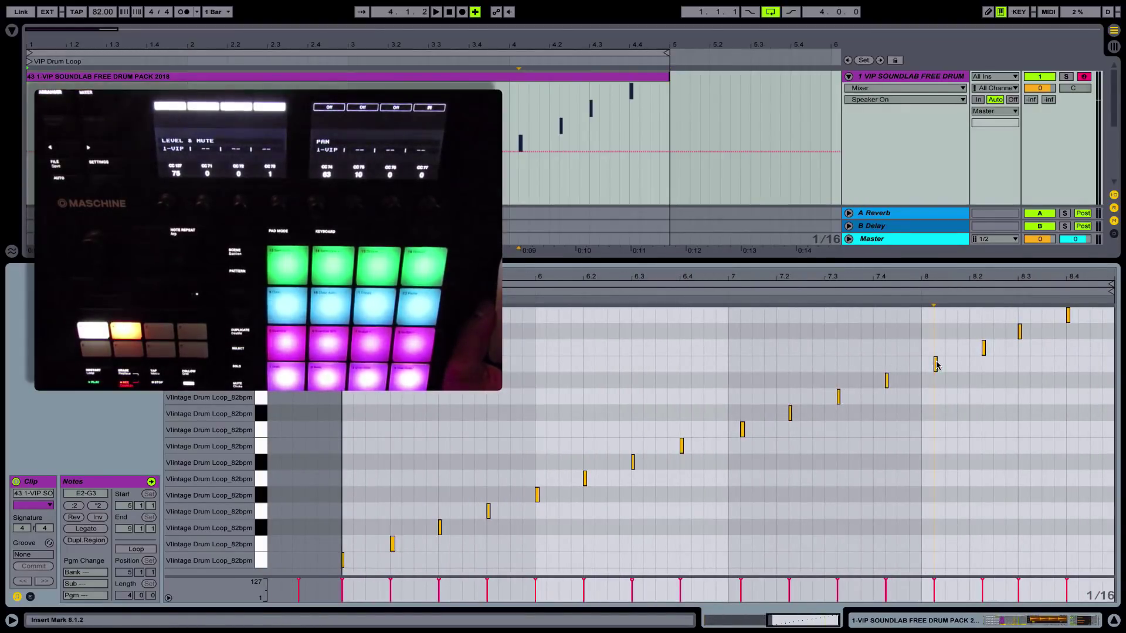
{"action": "left_click", "coordinate": [935, 364]}
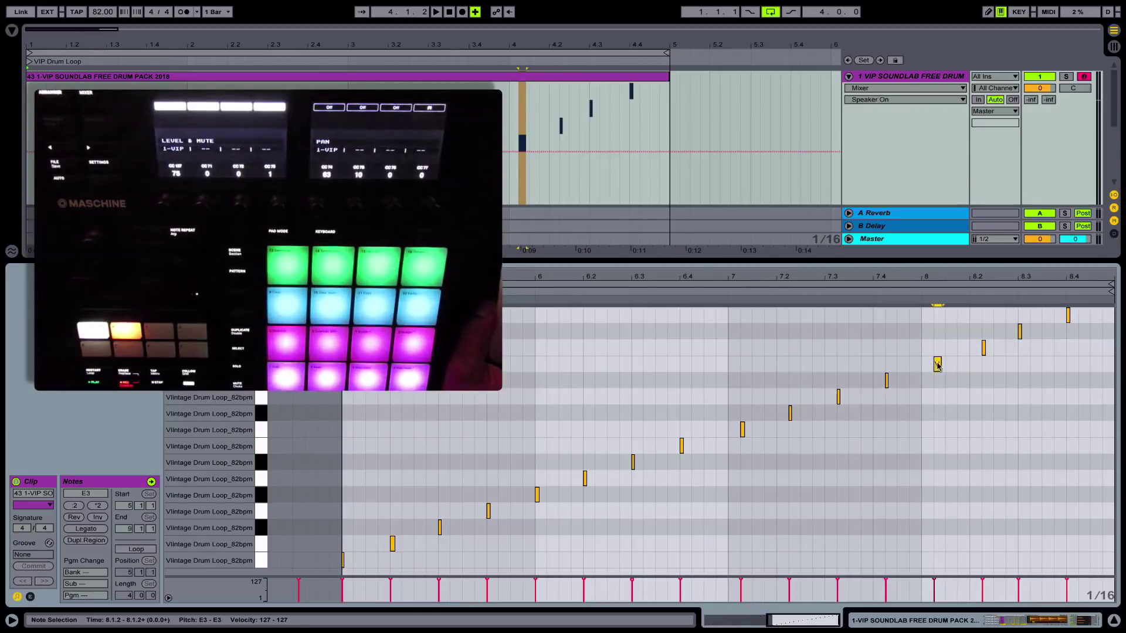
{"action": "left_click_drag", "start_coordinate": [937, 365], "coordinate": [879, 382]}
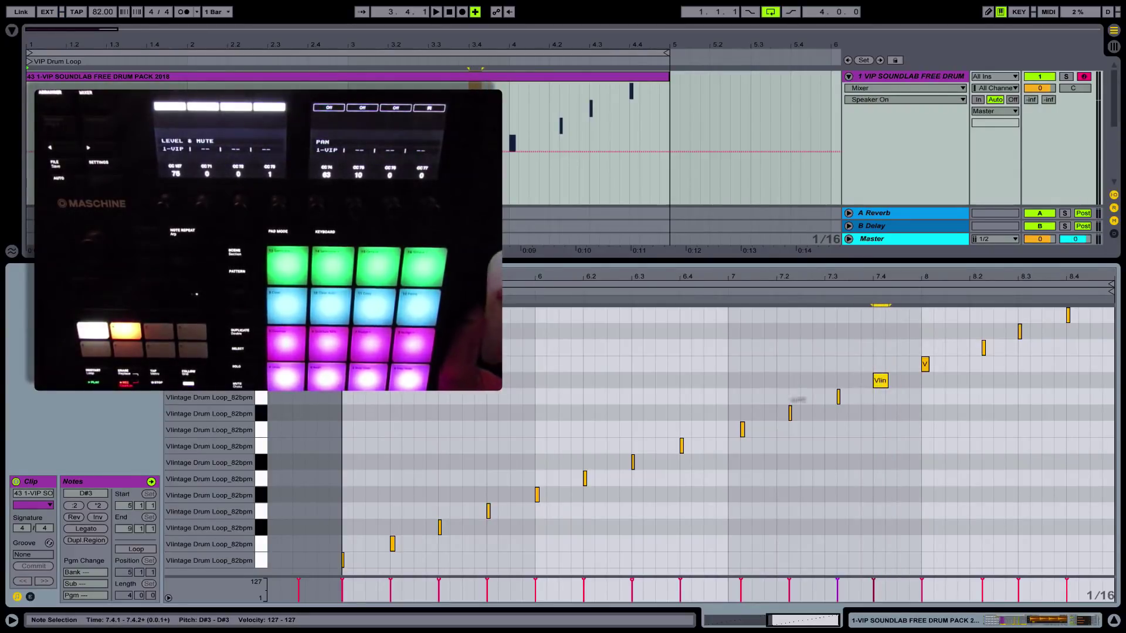
{"action": "left_click_drag", "start_coordinate": [749, 415], "coordinate": [734, 432]}
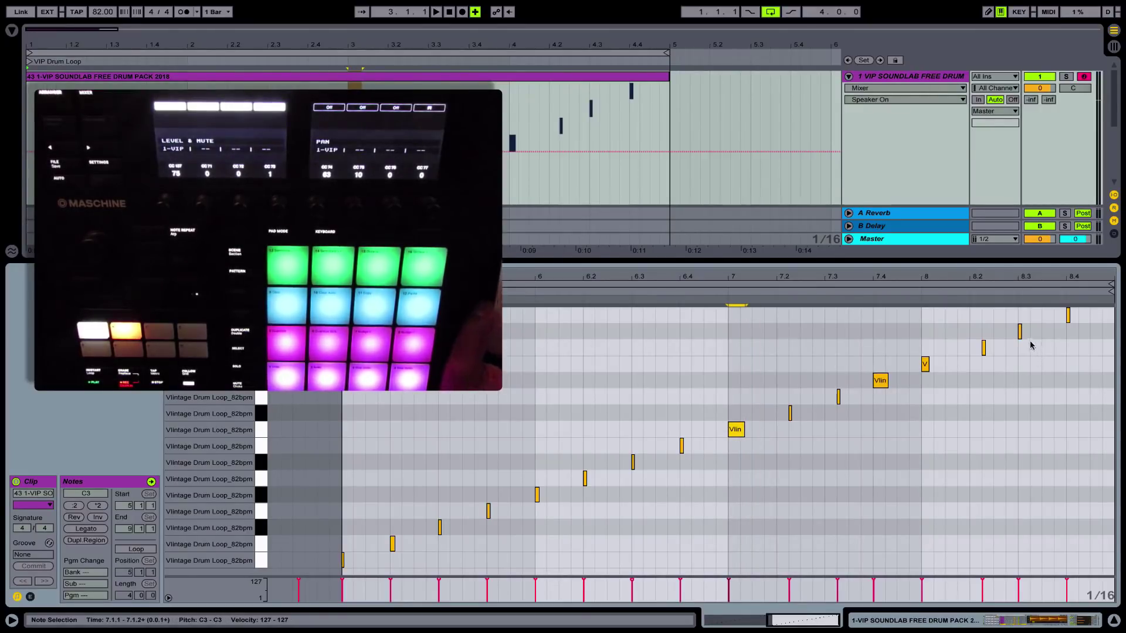
{"action": "left_click_drag", "start_coordinate": [985, 348], "coordinate": [973, 349]}
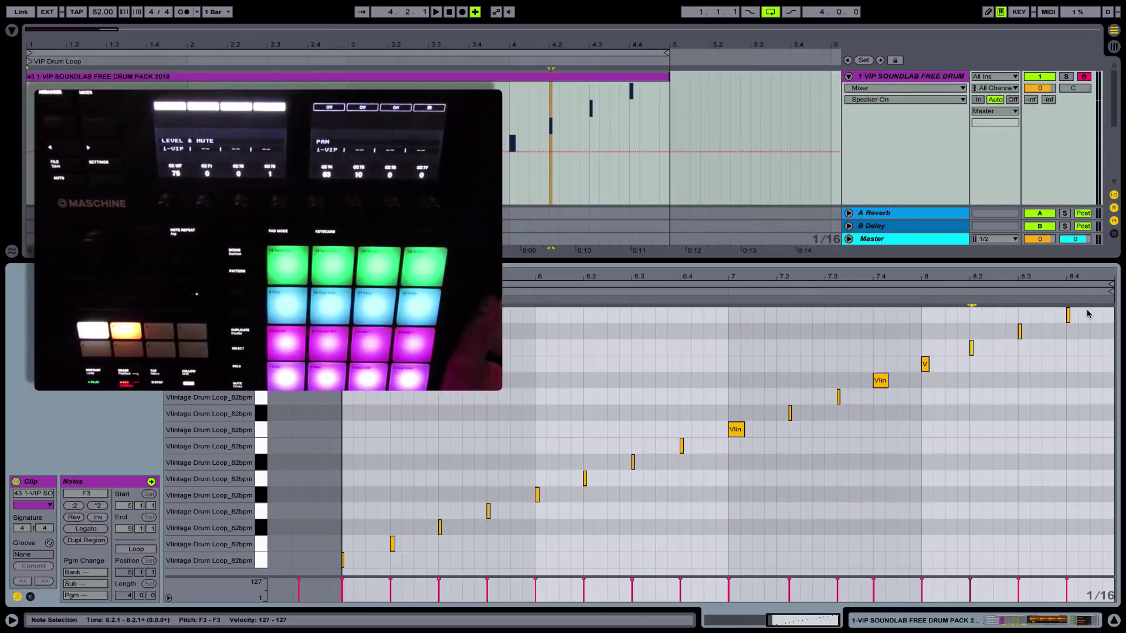
{"action": "left_click_drag", "start_coordinate": [1087, 314], "coordinate": [345, 578]}
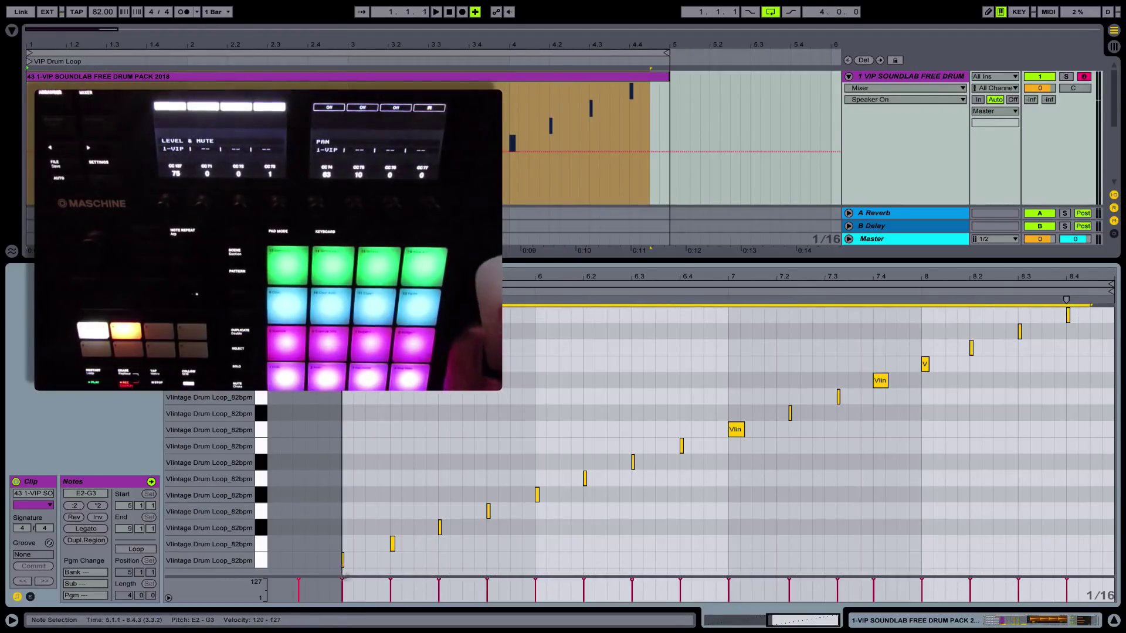
- Quantize all notes to 16ths, place C#3 on 7.2.1, and enlarge the Arrangement view
{"action": "left_click", "coordinate": [92, 7]}
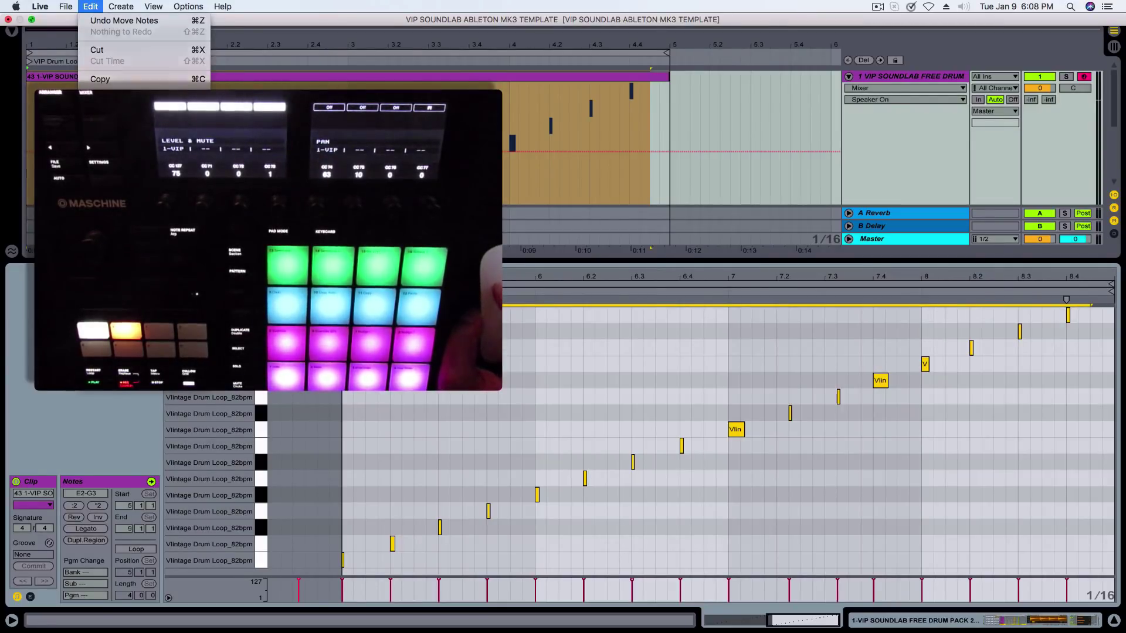
{"action": "left_click_drag", "start_coordinate": [739, 431], "coordinate": [744, 432]}
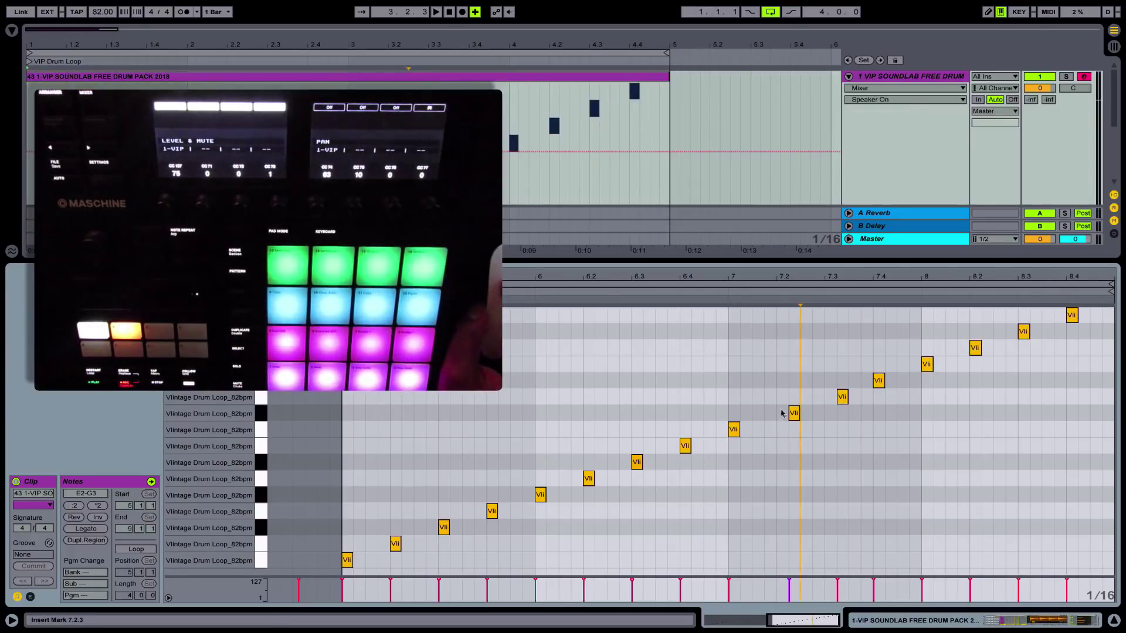
{"action": "left_click_drag", "start_coordinate": [794, 413], "coordinate": [832, 403]}
{"action": "left_click", "coordinate": [846, 401]}
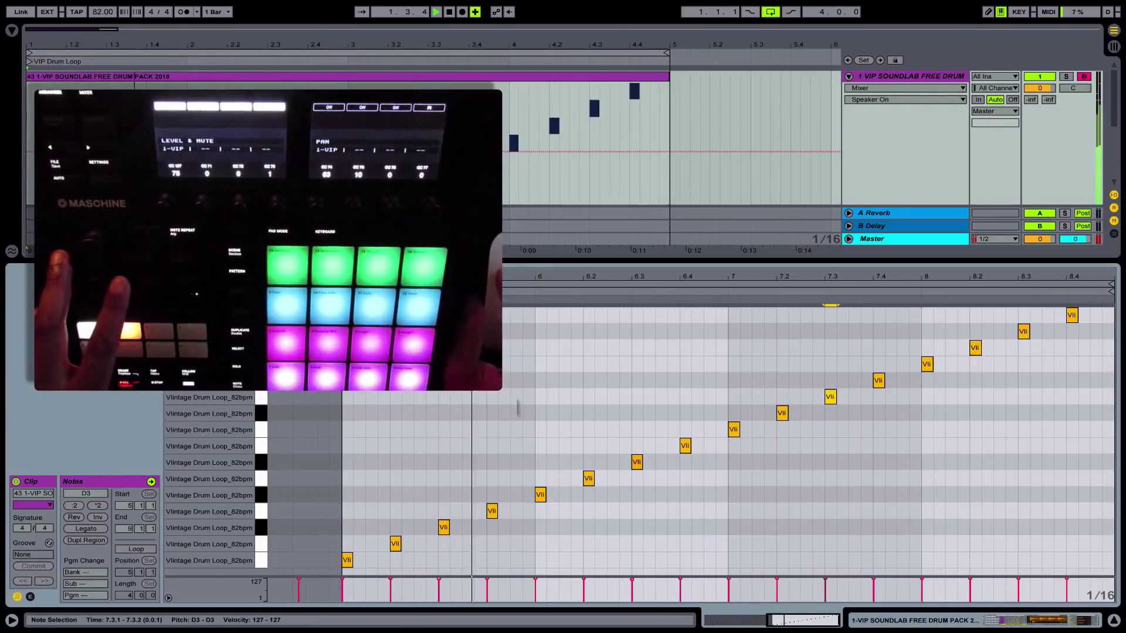
{"action": "left_click_drag", "start_coordinate": [532, 259], "coordinate": [528, 462]}
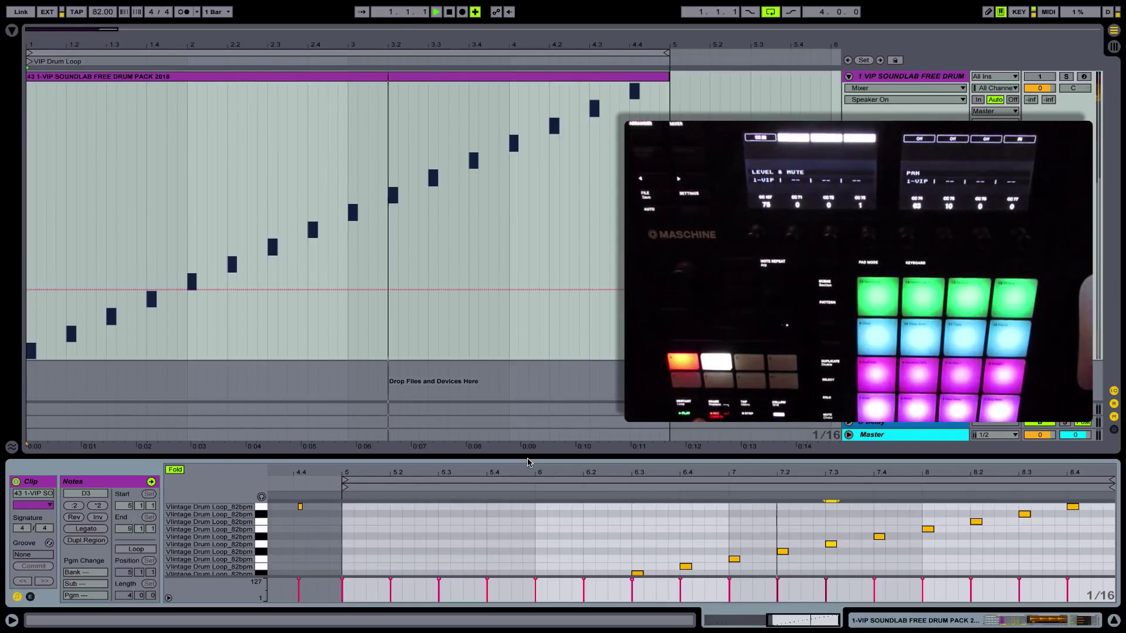
{"action": "key", "text": "space"}
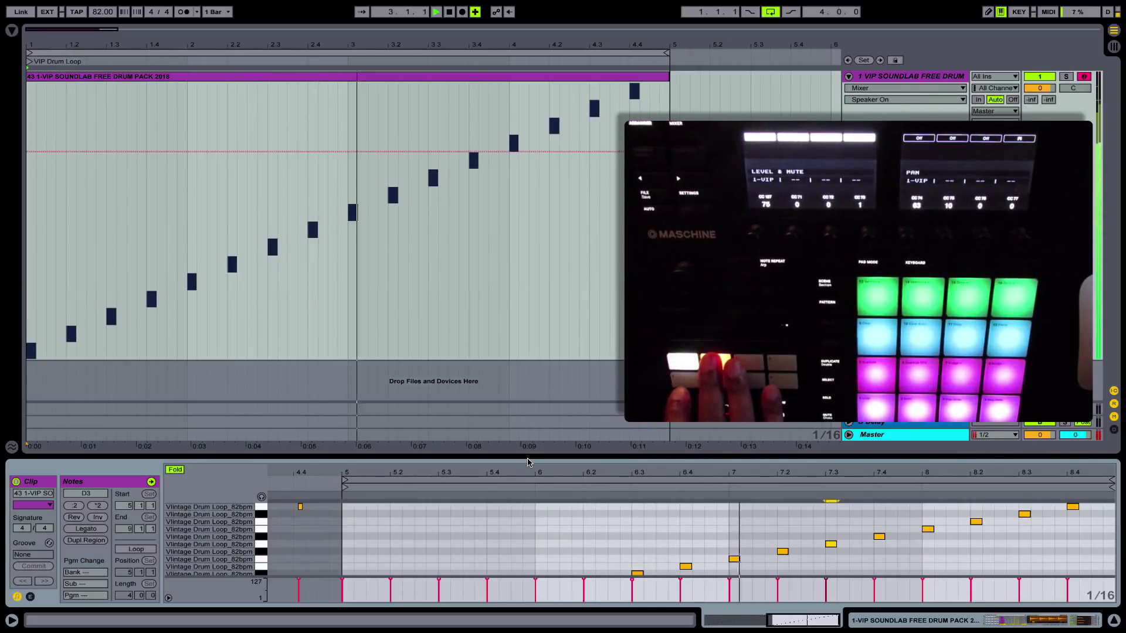
{"action": "key", "text": "space"}
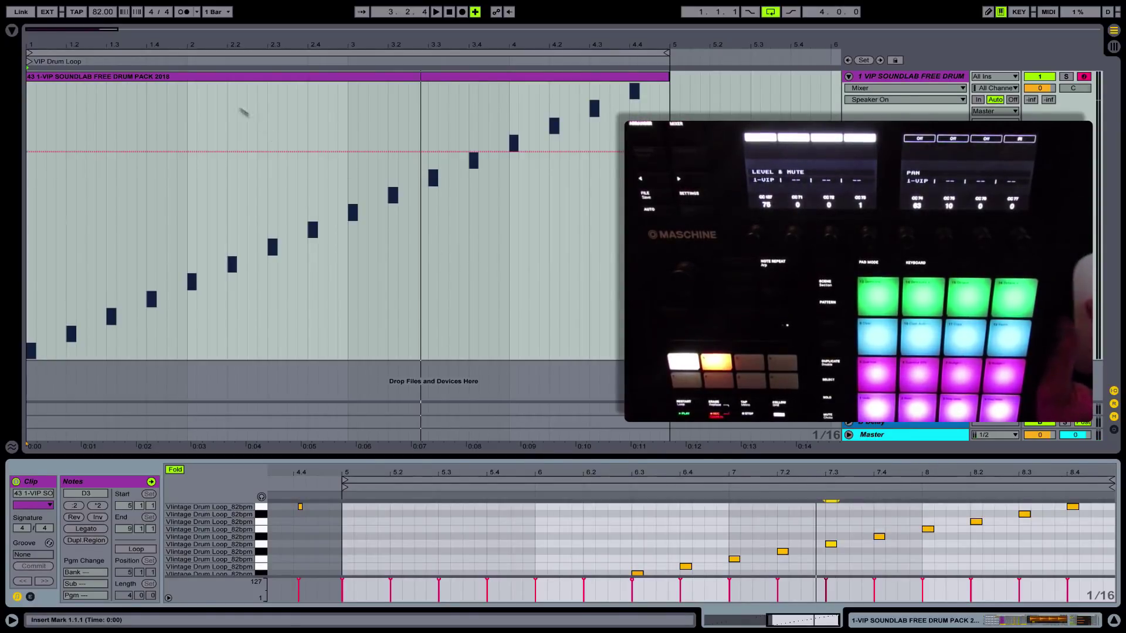
- Switch to Controller Editor and move its window down and right
{"action": "mouse_move", "coordinate": [660, 628]}
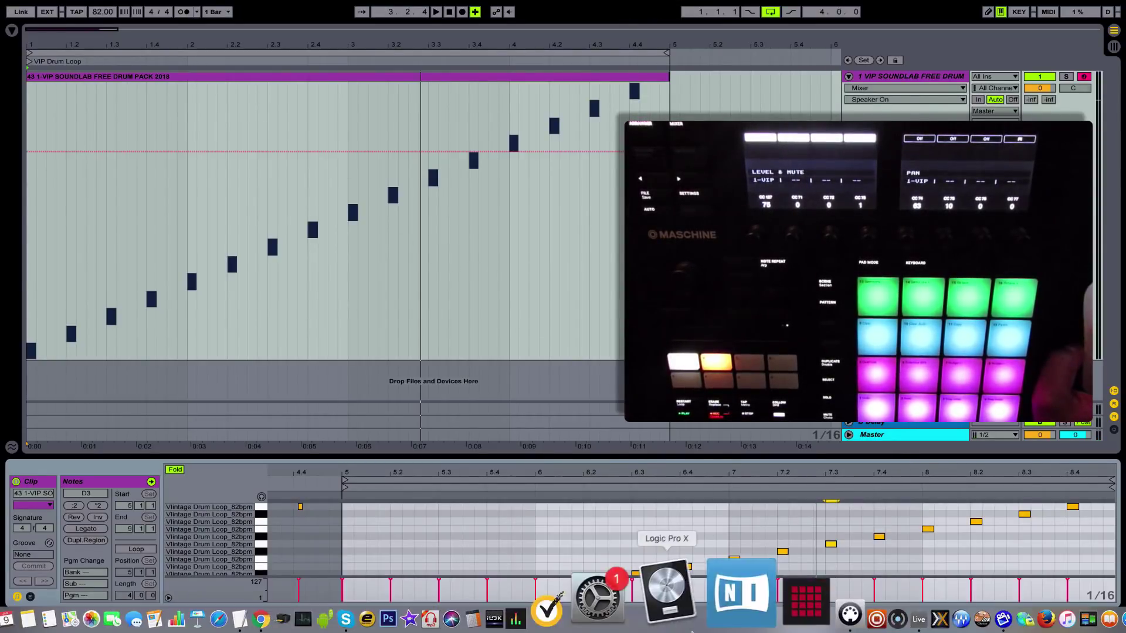
{"action": "left_click", "coordinate": [749, 625]}
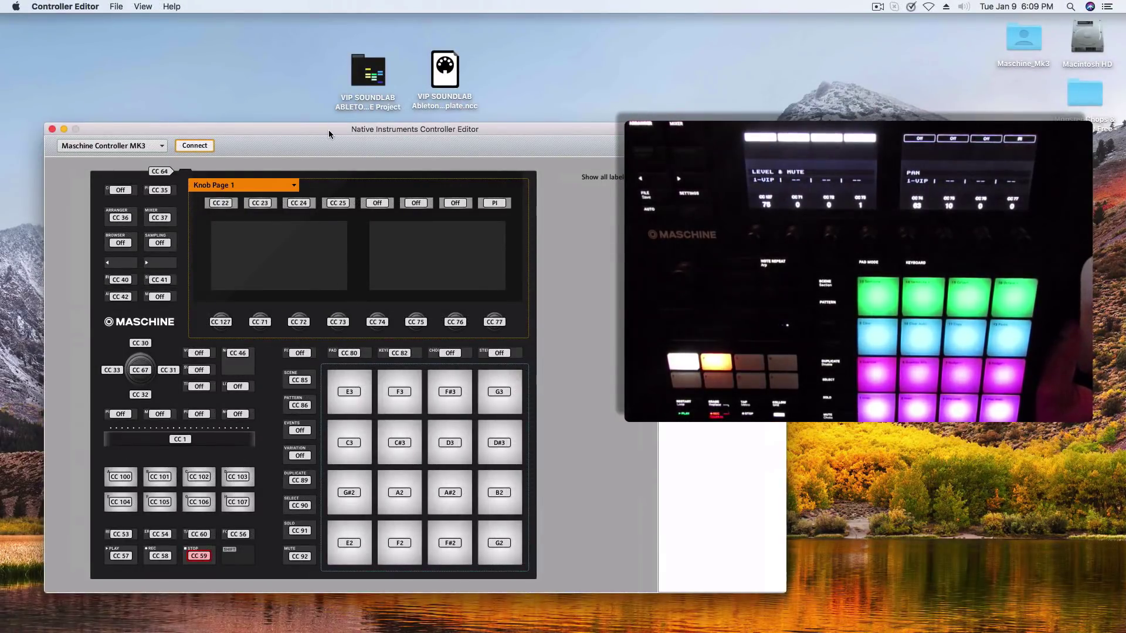
{"action": "left_click_drag", "start_coordinate": [329, 129], "coordinate": [368, 155]}
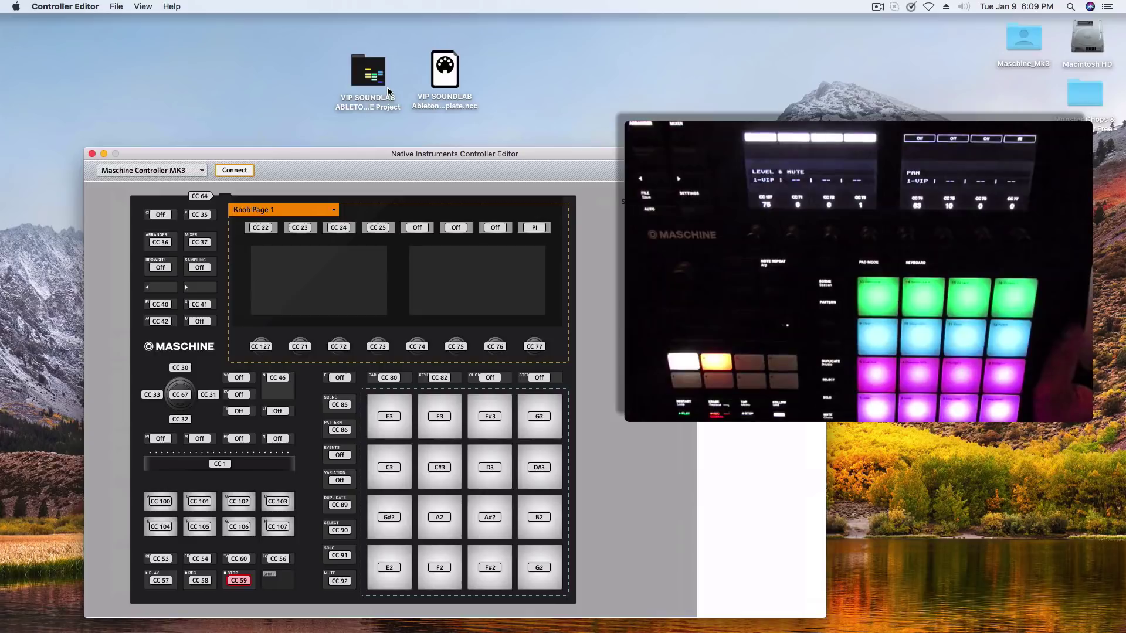
- Tidy the Ableton project and .ncc template desktop icons, then return to the editor's templates
{"action": "left_click", "coordinate": [374, 78]}
{"action": "left_click_drag", "start_coordinate": [374, 78], "coordinate": [365, 69]}
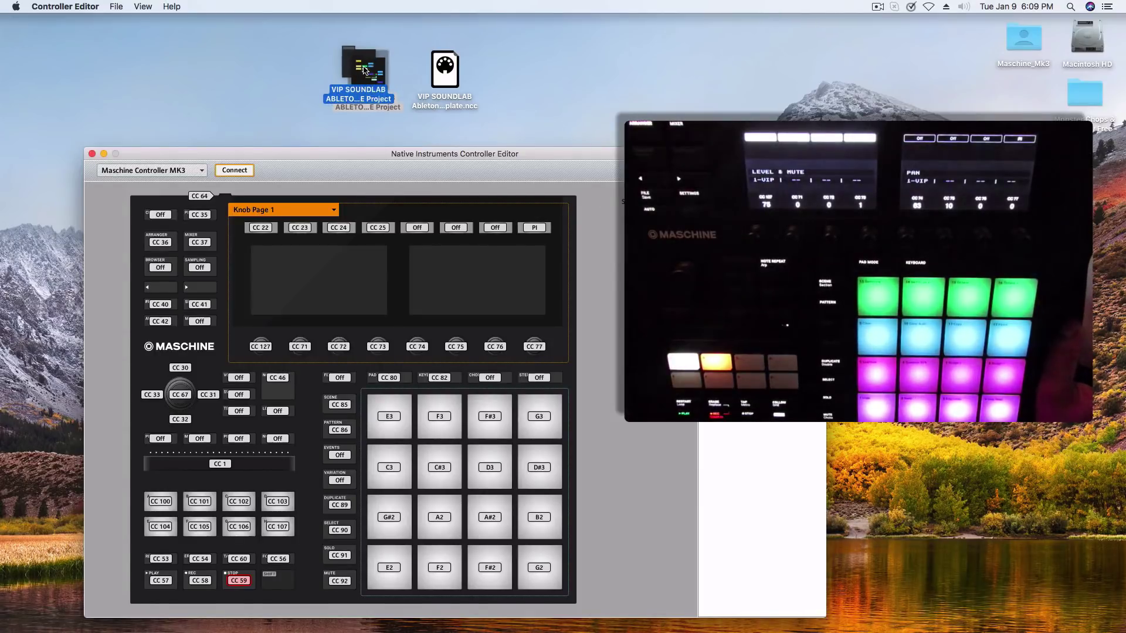
{"action": "left_click_drag", "start_coordinate": [441, 82], "coordinate": [430, 74]}
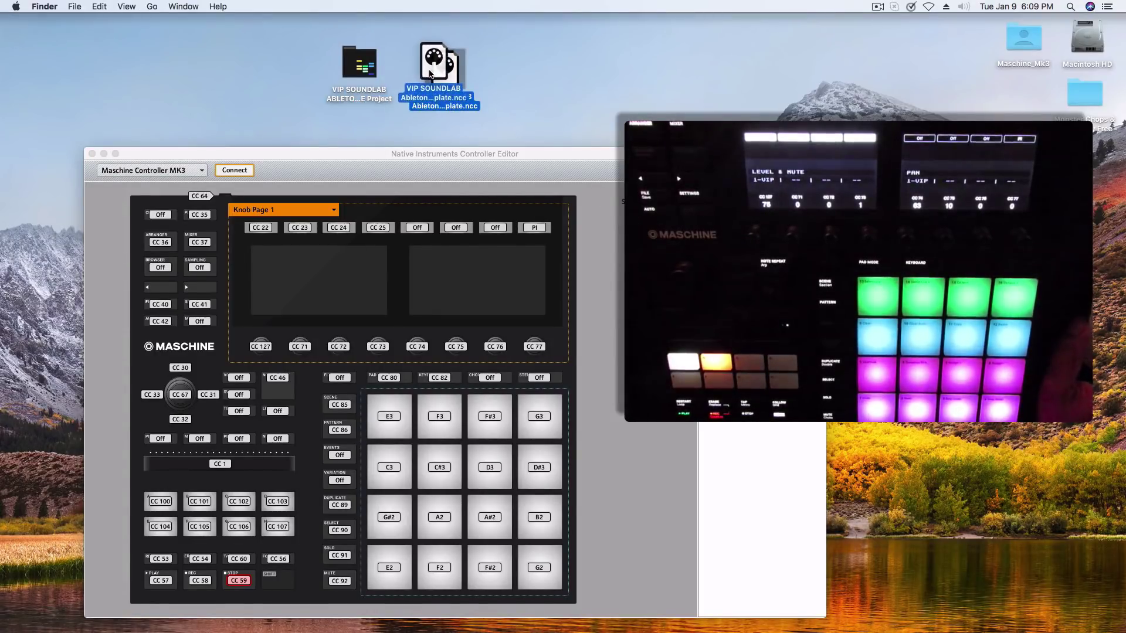
{"action": "left_click", "coordinate": [720, 189]}
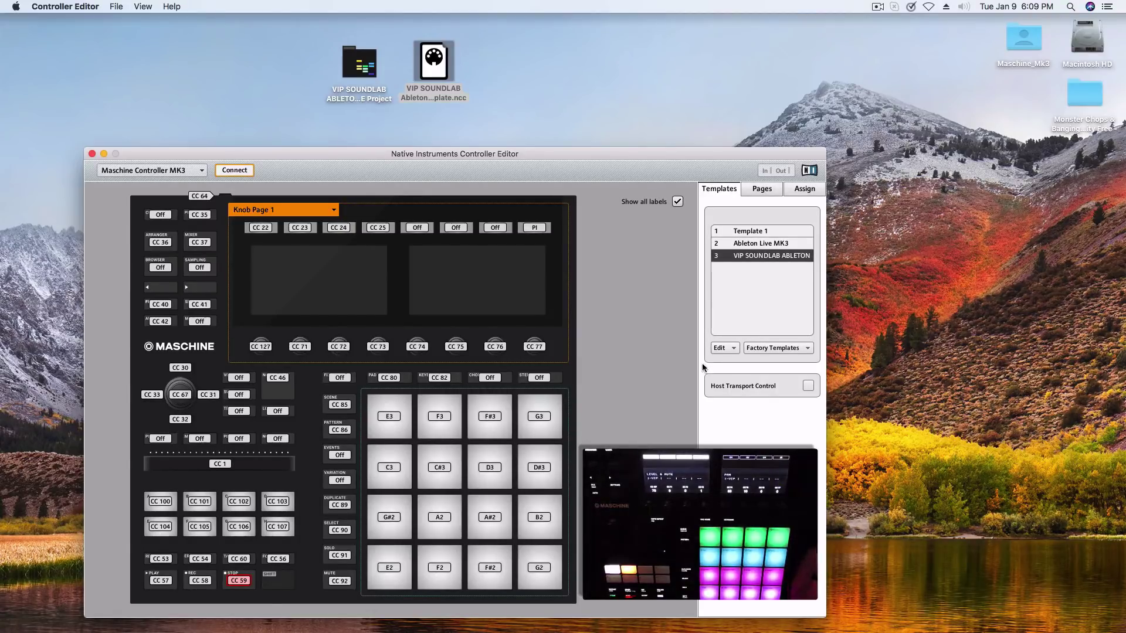
- Display the Stop button's assignment: CC 59, channel 1, Gate mode, values 0–127
{"action": "left_click", "coordinate": [804, 189]}
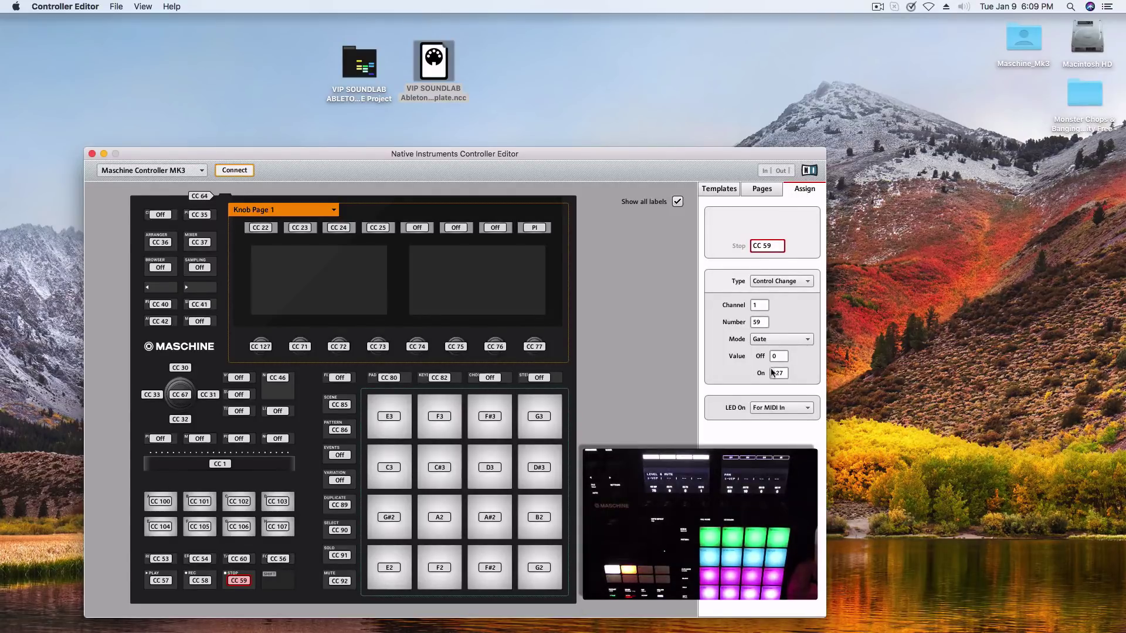